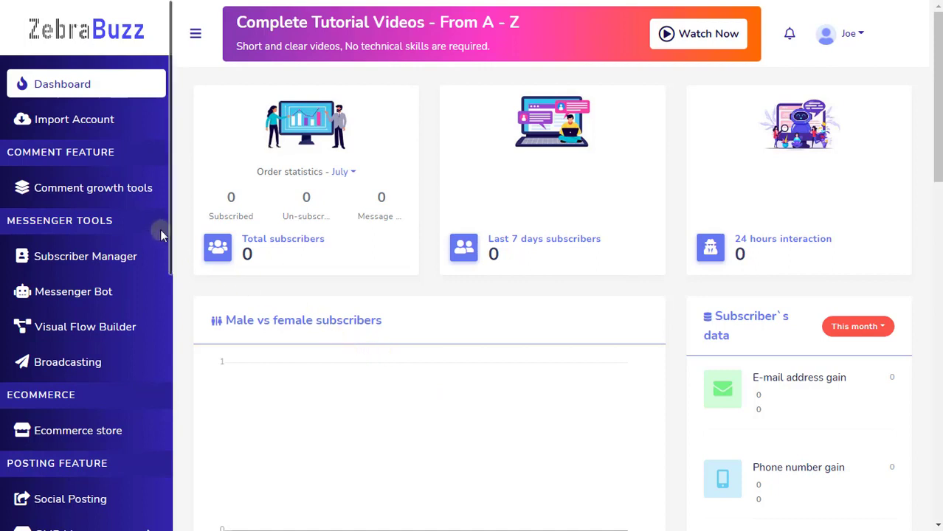
# - Open Comment growth tools under COMMENT FEATURE in the left sidebar
pyautogui.click(112, 199)
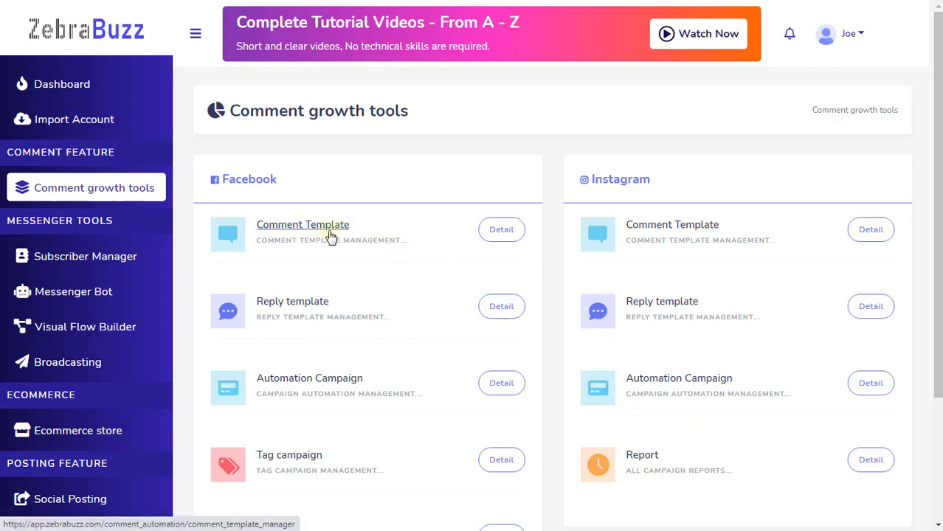
# - Open the Facebook Comment Template manager and start a new template
pyautogui.click(501, 231)
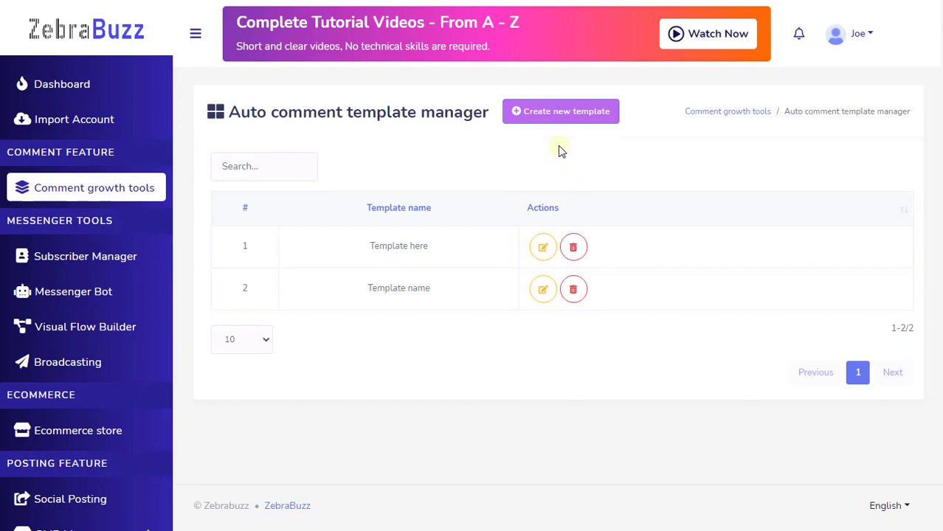
pyautogui.click(557, 127)
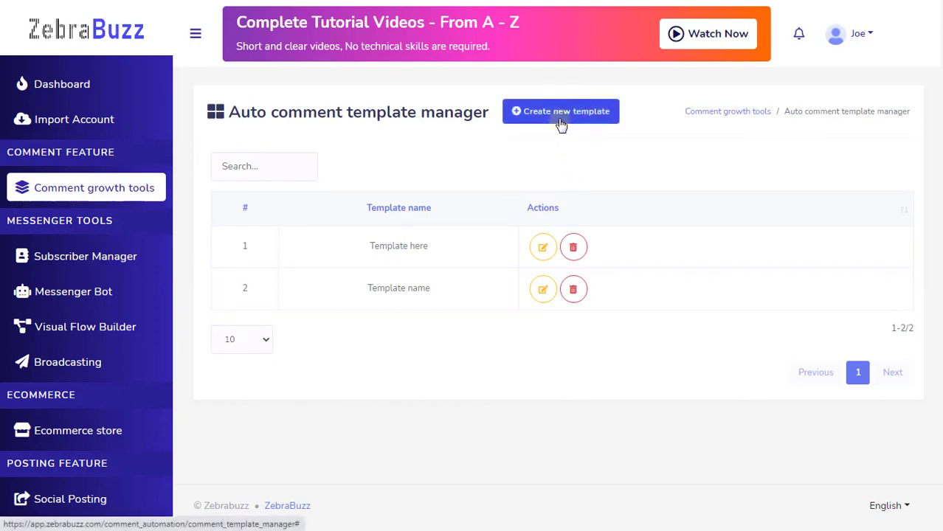
pyautogui.click(560, 124)
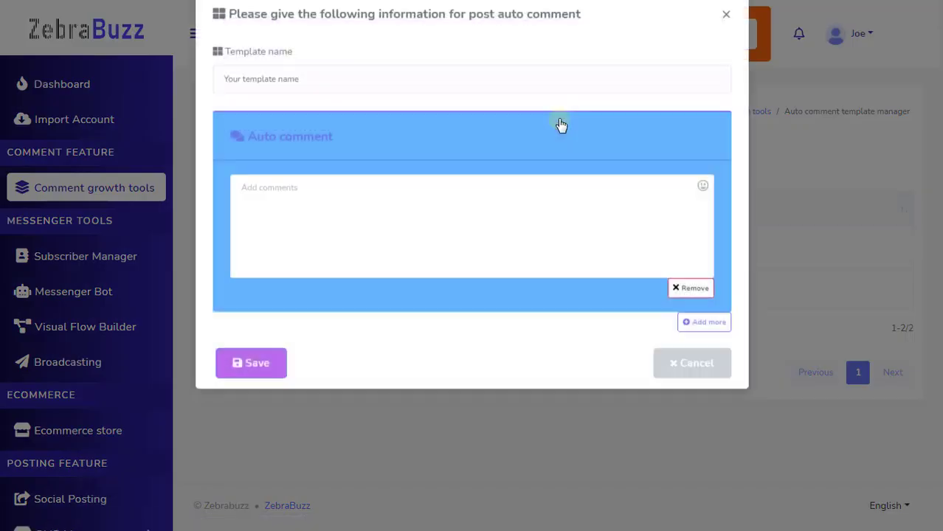
# - Name the template 'Name here', add the comment 'Comment here', and save it
pyautogui.click(525, 112)
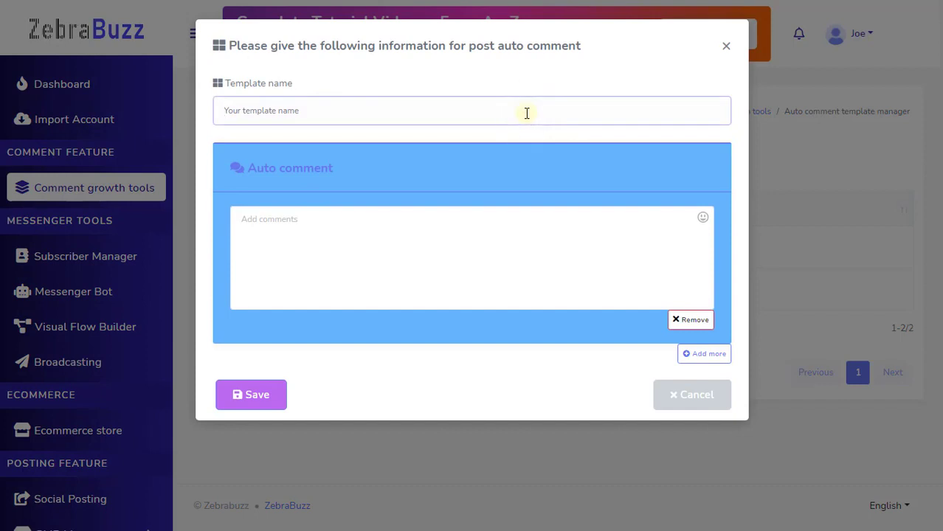
pyautogui.write('Nam')
pyautogui.write('e here')
pyautogui.click(421, 223)
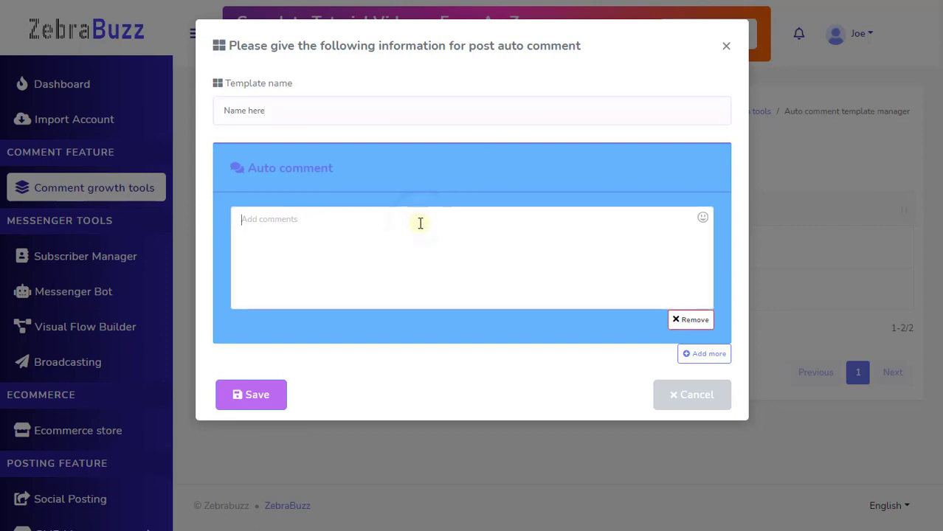
pyautogui.write('Commen')
pyautogui.write('t ')
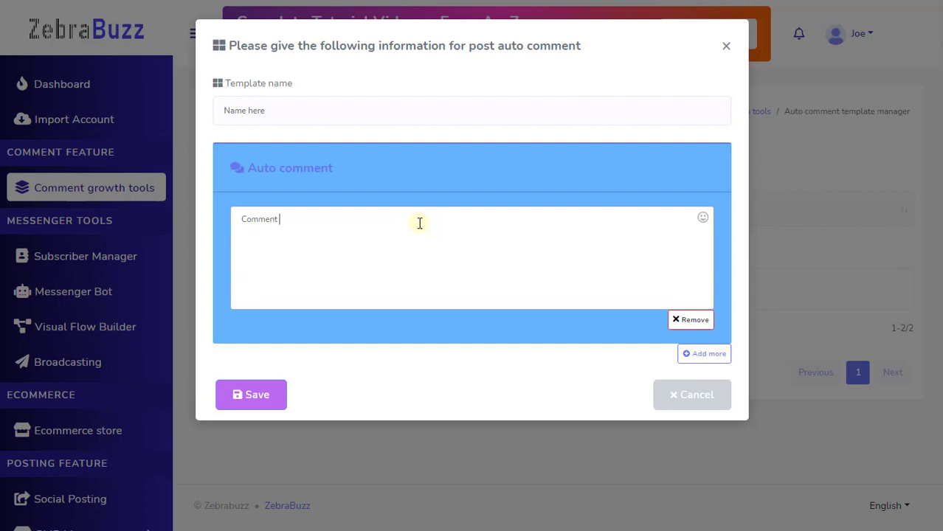
pyautogui.write('here')
pyautogui.click(249, 398)
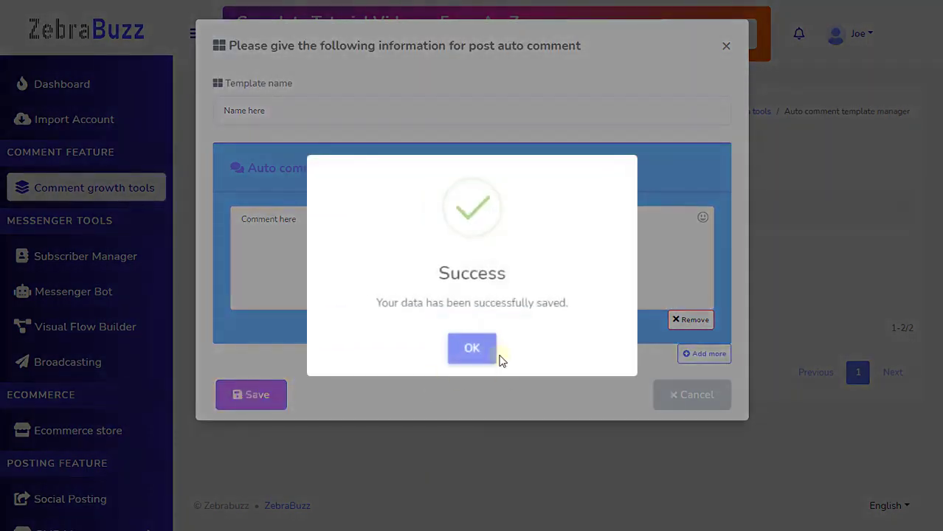
# - Dismiss the Success dialog so 'Name here' shows first among the three comment templates
pyautogui.click(488, 353)
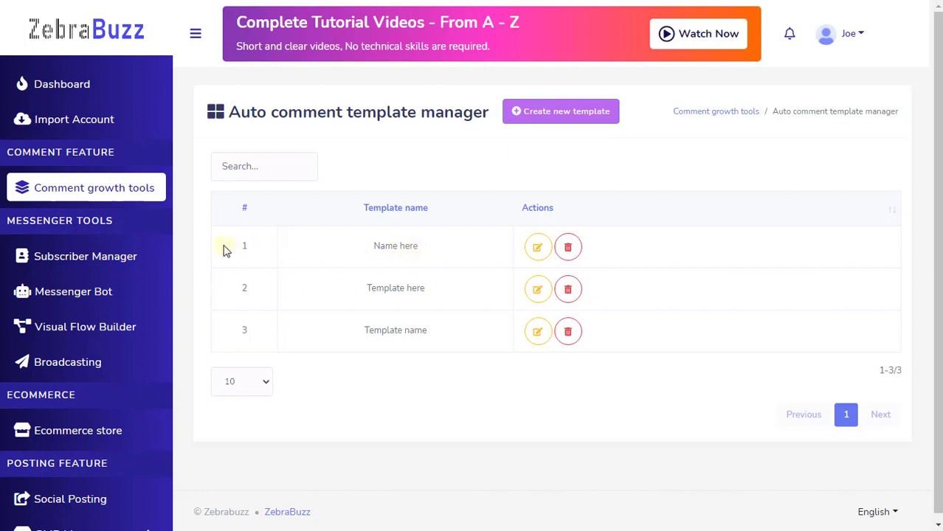
# - Return to Comment growth tools and start a new Facebook Reply template
pyautogui.click(98, 194)
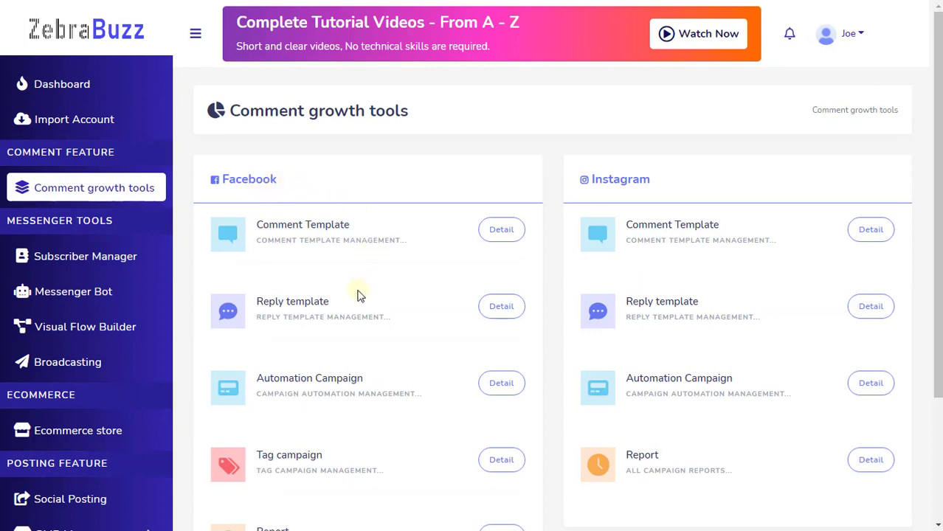
pyautogui.click(324, 309)
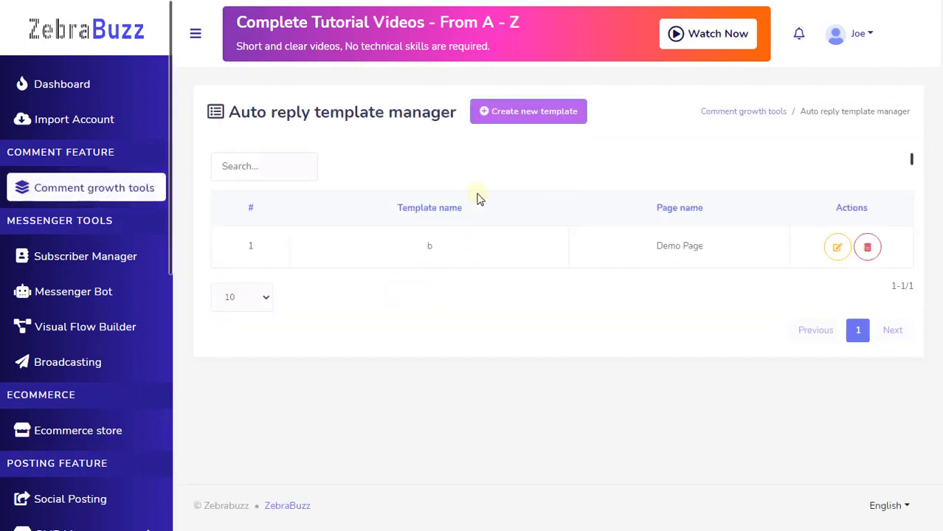
pyautogui.click(523, 124)
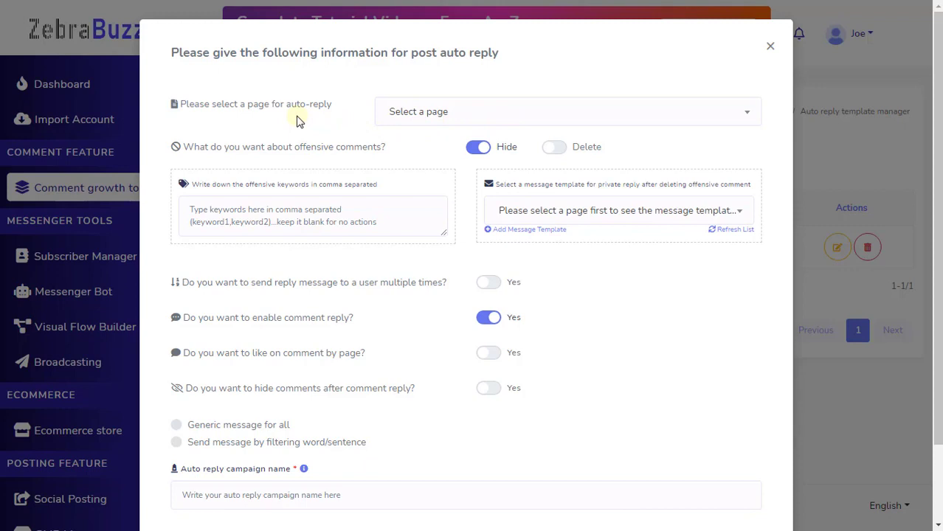
# - Choose Demo Page, set offensive comments to Delete, and enter the keyword 'offensive keyword here'
pyautogui.click(422, 121)
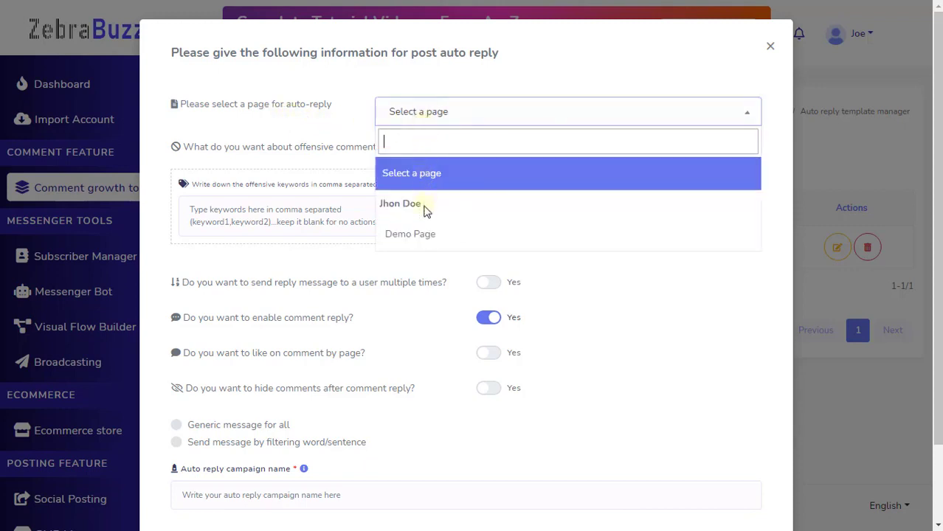
pyautogui.click(426, 235)
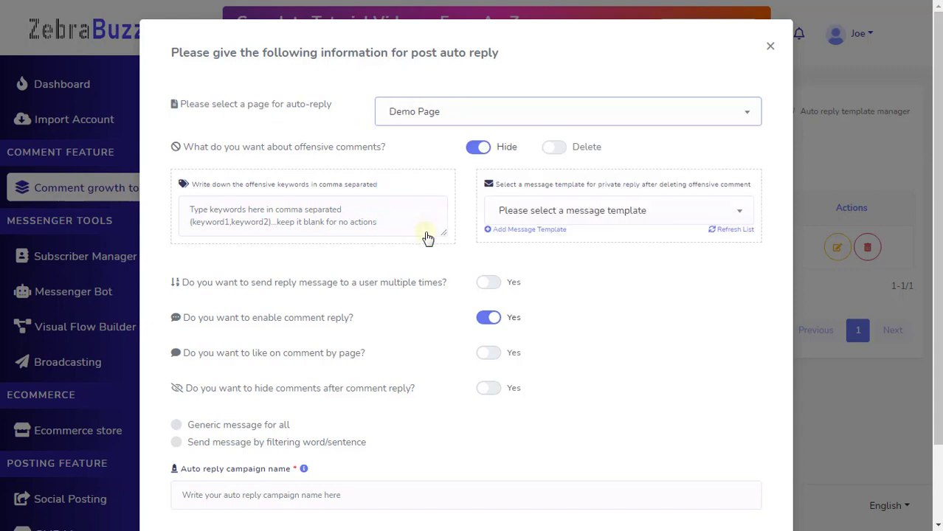
pyautogui.scroll(-2, 426, 235)
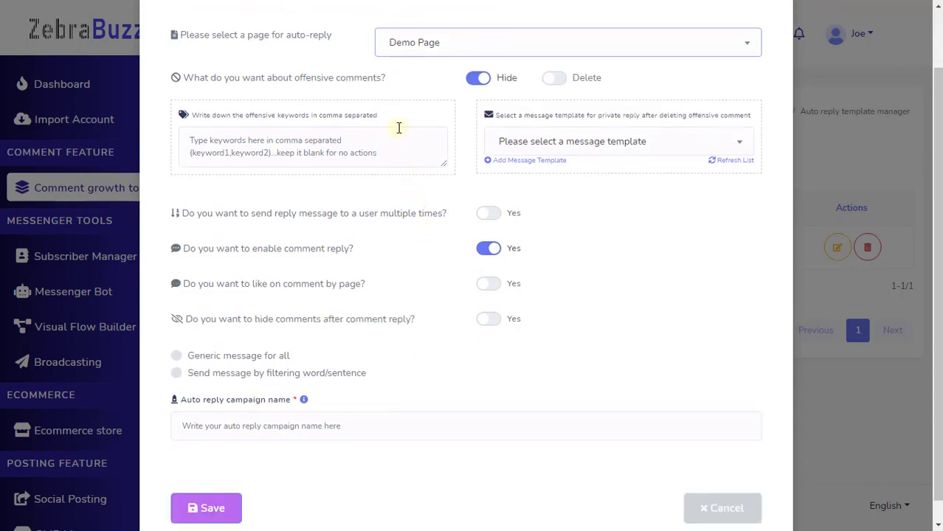
pyautogui.moveTo(382, 82); pyautogui.dragTo(298, 89)
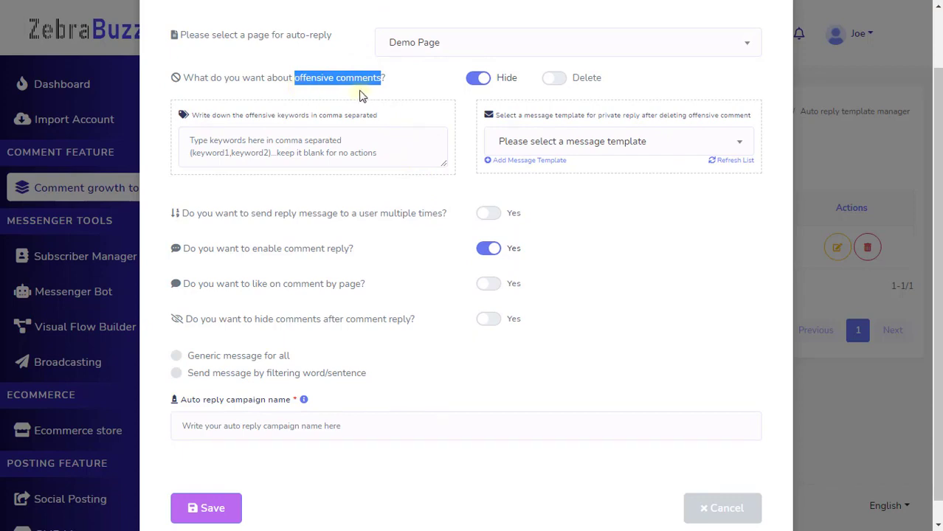
pyautogui.click(559, 87)
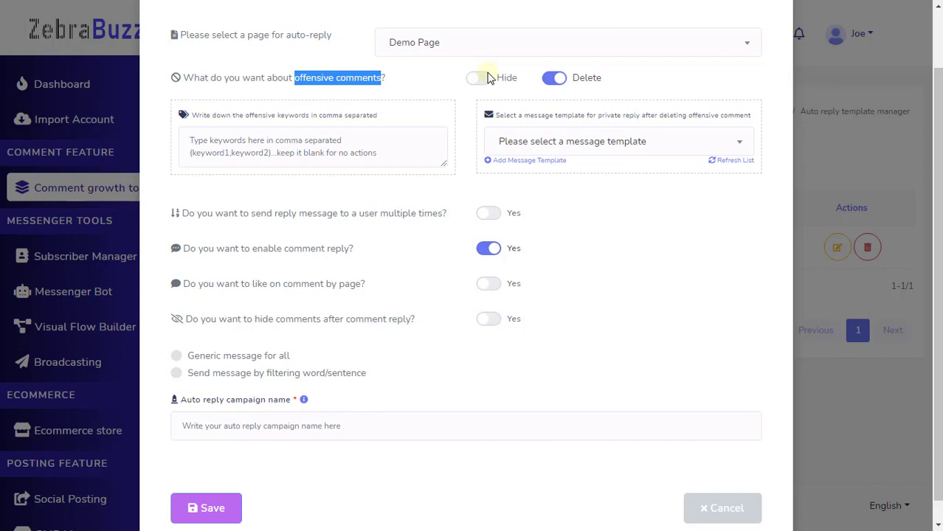
pyautogui.click(326, 143)
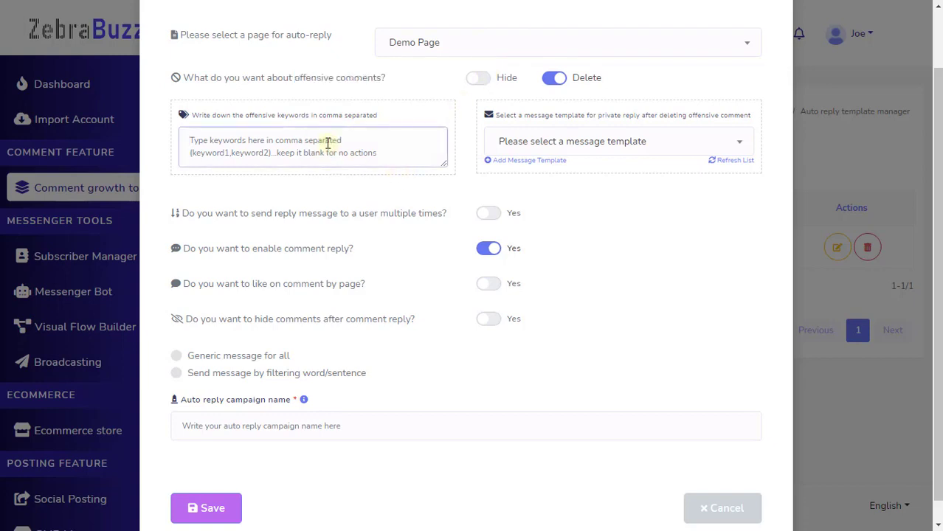
pyautogui.write('off')
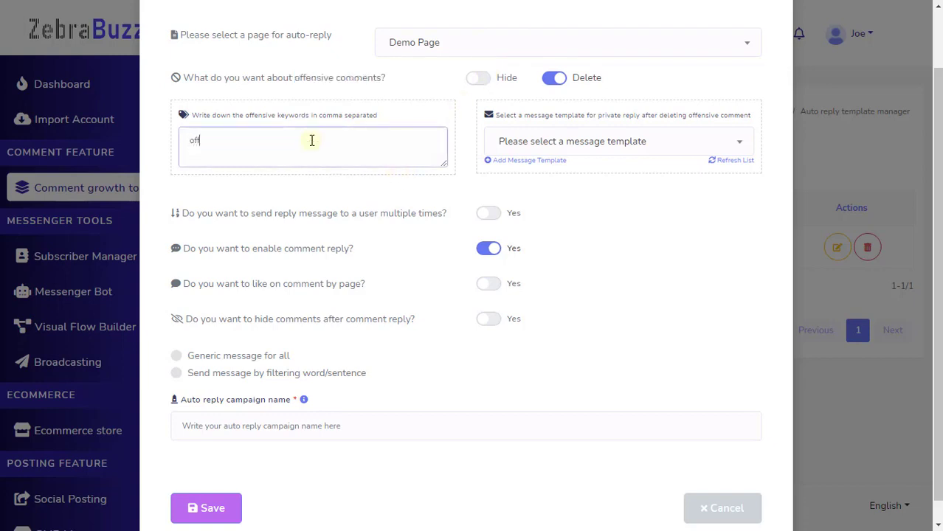
pyautogui.write('ensiv')
pyautogui.write('e keyword')
pyautogui.write(' here')
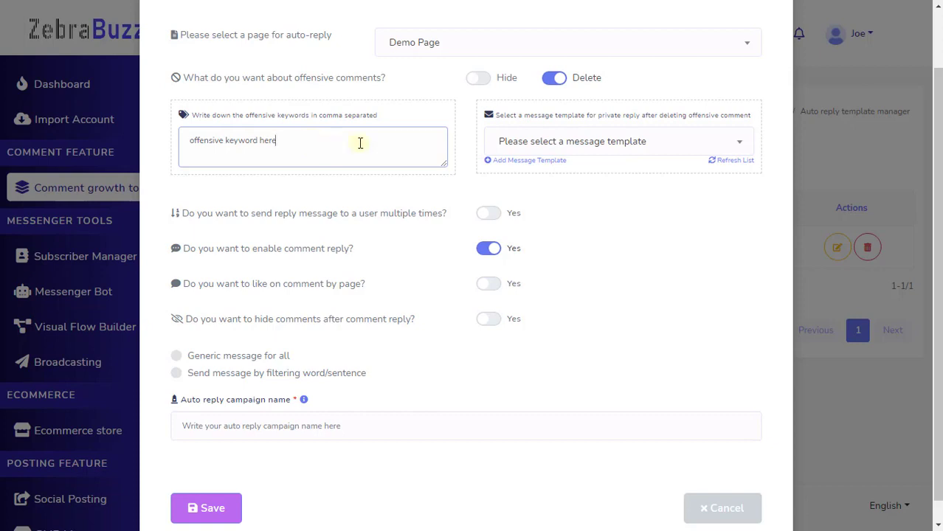
# - Leave the private reply template unselected, allow repeat replies per user, and like comments as the page
pyautogui.click(632, 155)
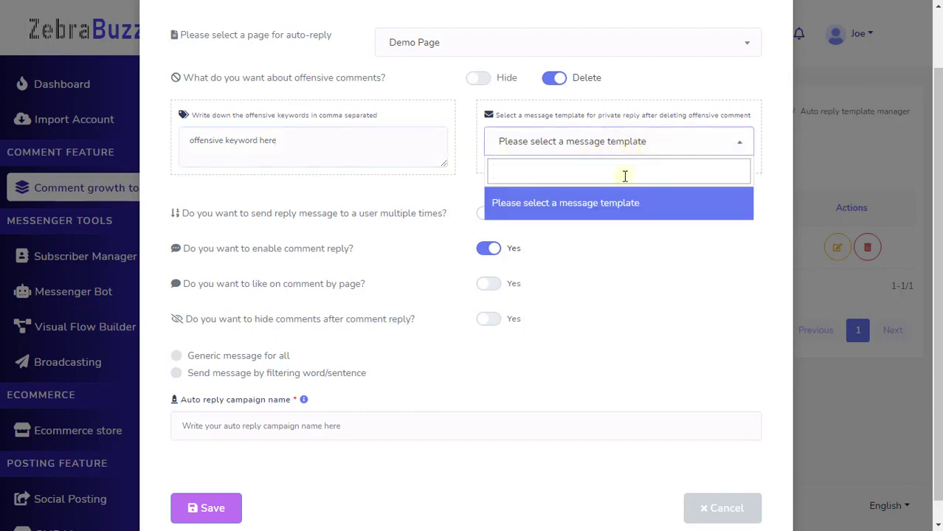
pyautogui.click(610, 209)
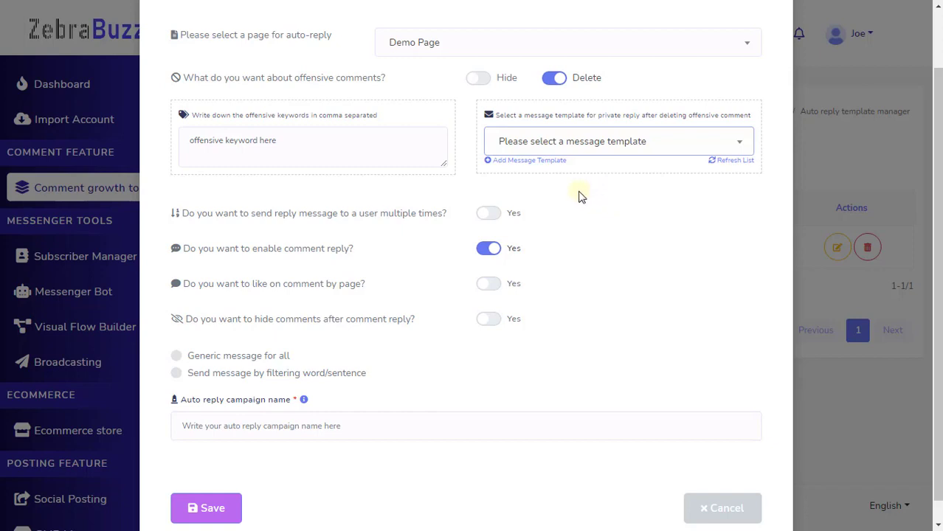
pyautogui.moveTo(439, 218); pyautogui.dragTo(391, 223)
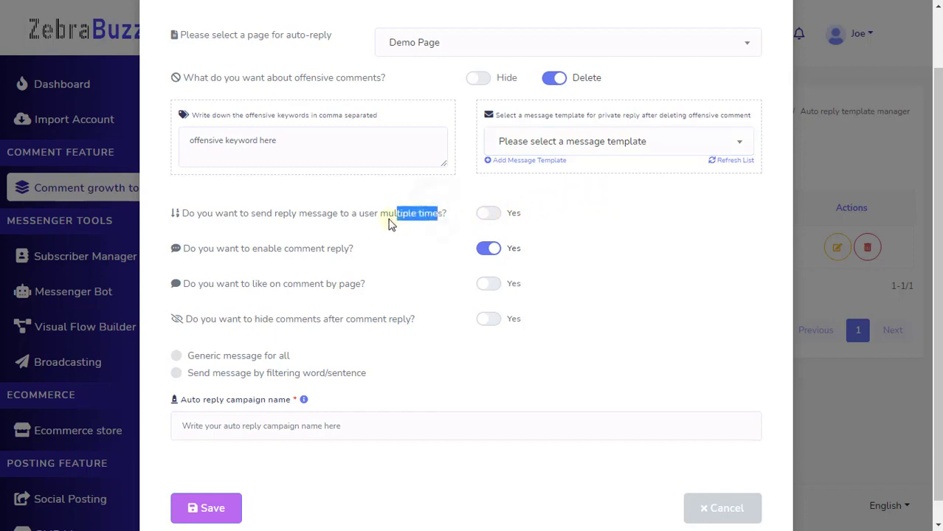
pyautogui.click(389, 227)
pyautogui.click(492, 217)
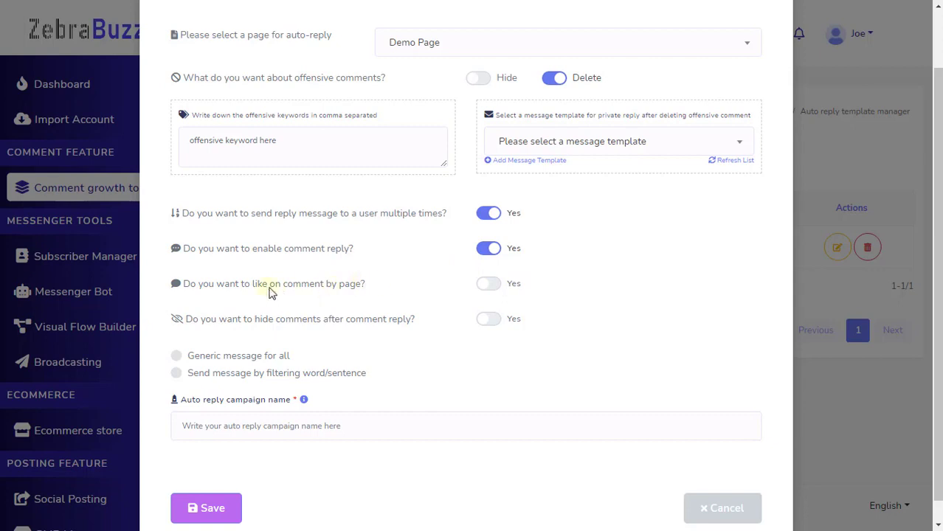
pyautogui.doubleClick(258, 286)
pyautogui.click(267, 297)
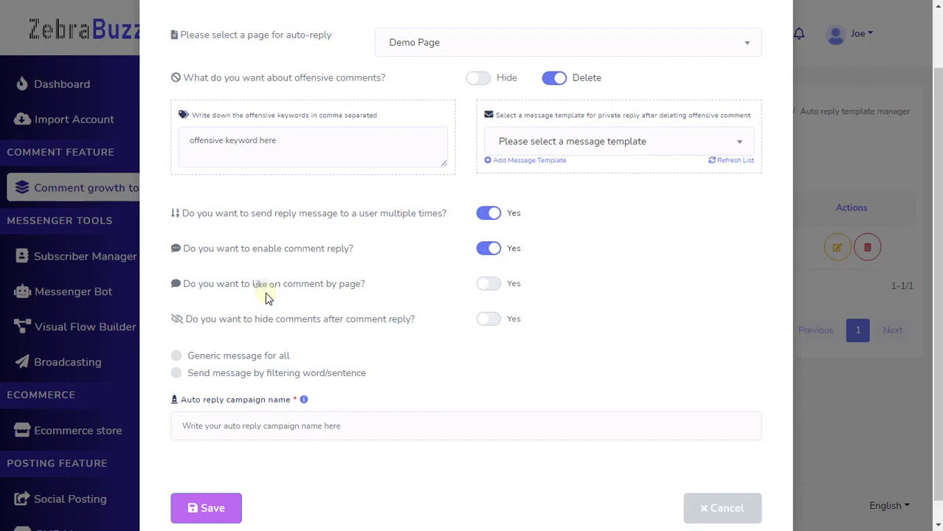
pyautogui.click(492, 292)
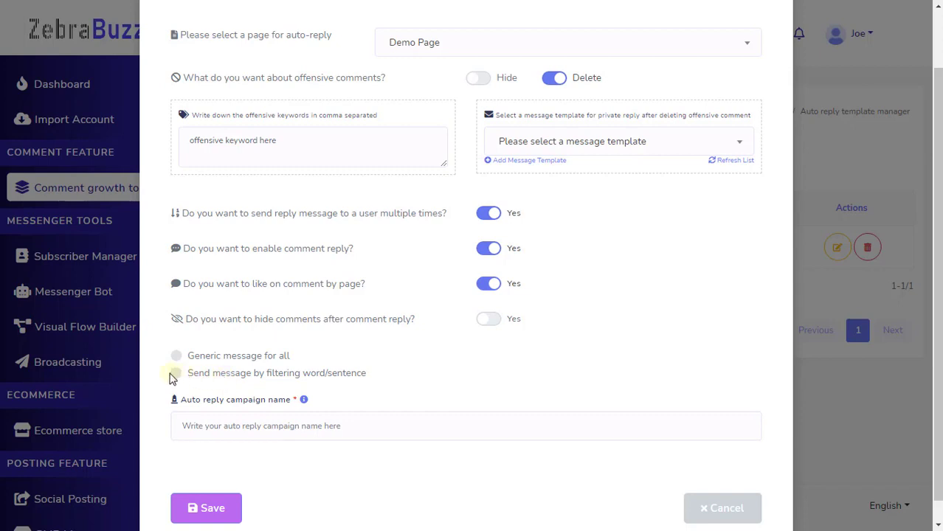
# - Choose filtering by word/sentence, name the campaign 'name here', and filter on 'keyword here'
pyautogui.click(177, 374)
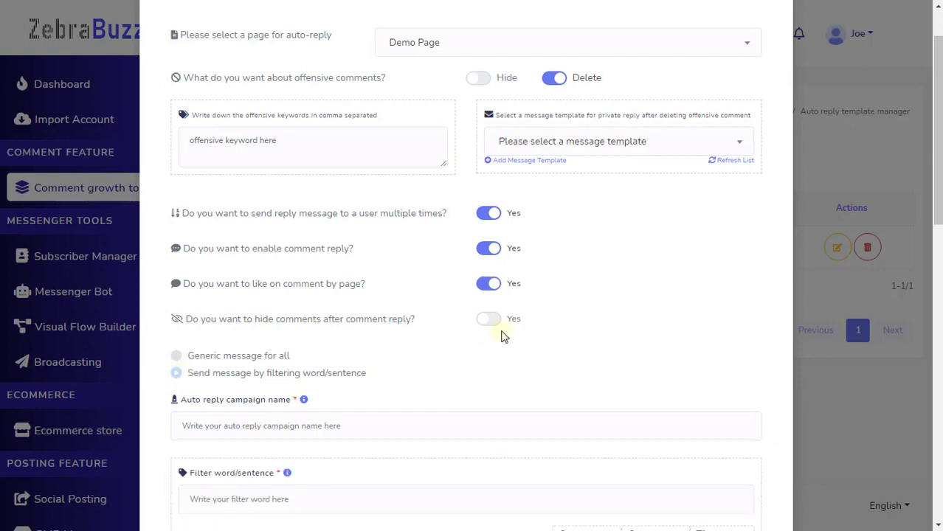
pyautogui.scroll(-5, 501, 335)
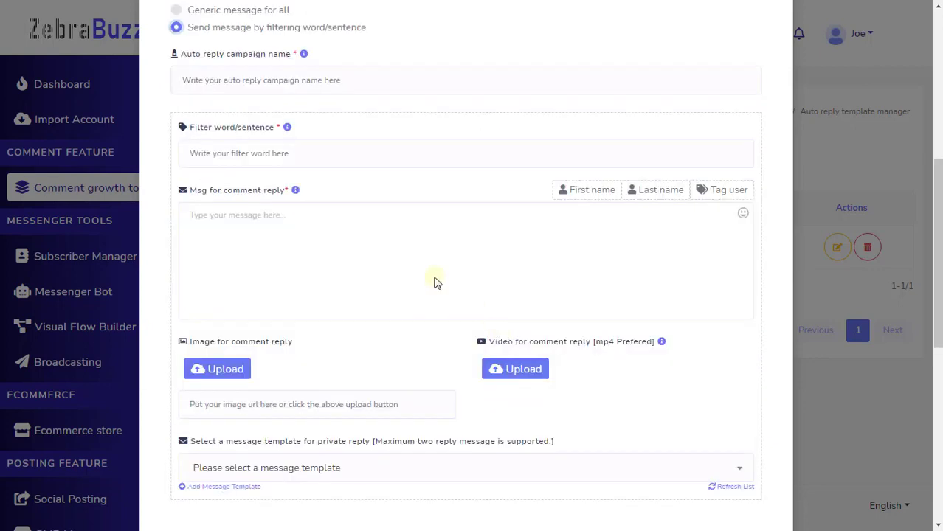
pyautogui.click(356, 78)
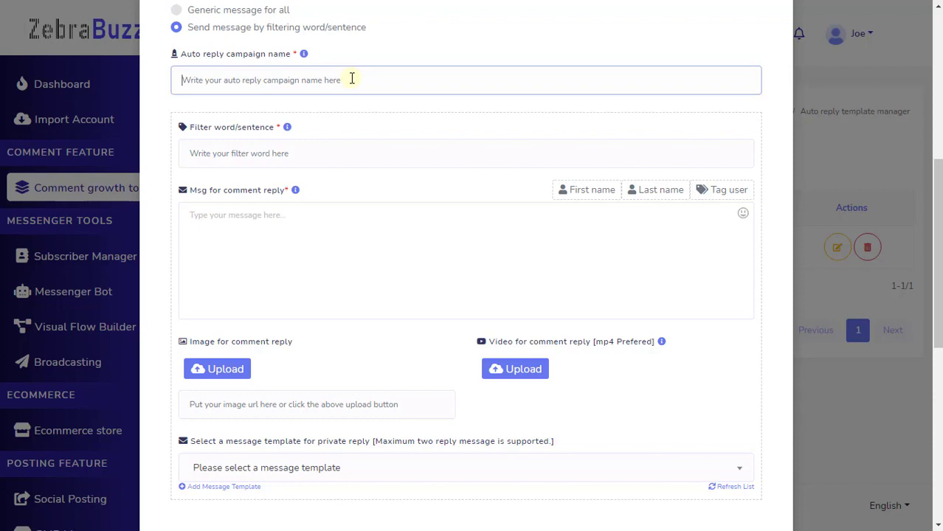
pyautogui.write('r')
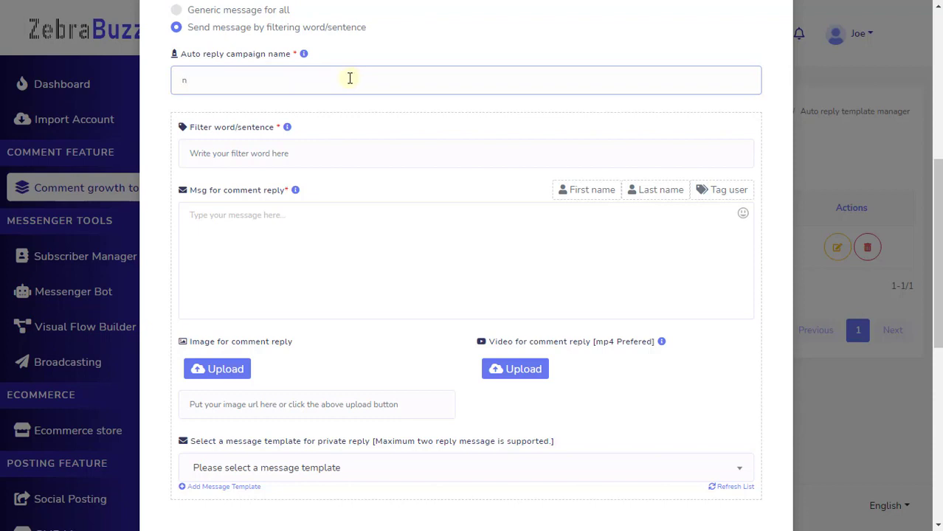
pyautogui.write('ame')
pyautogui.write(' here')
pyautogui.click(348, 155)
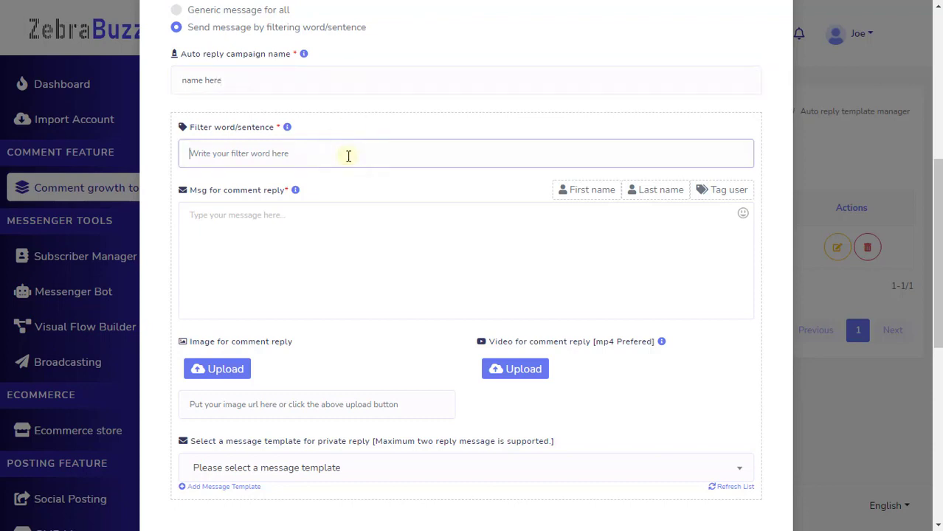
pyautogui.write('ke')
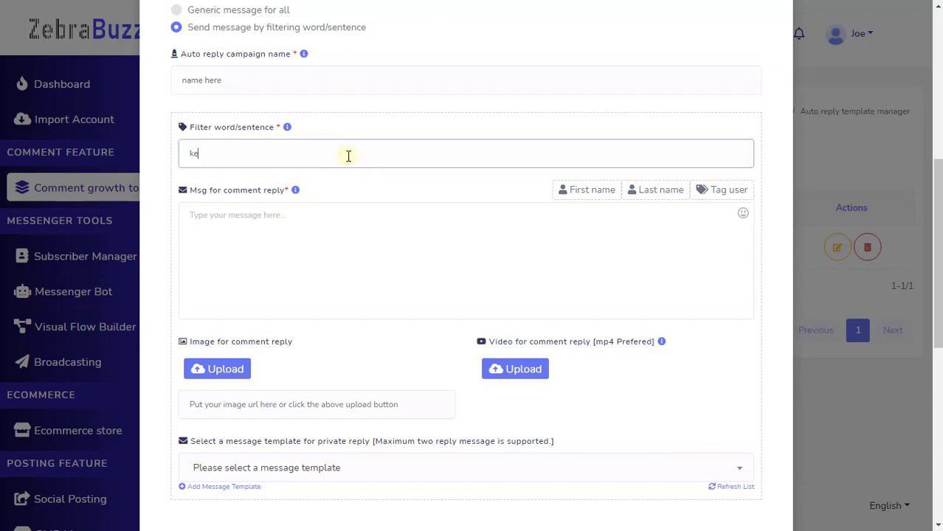
pyautogui.write('yword')
pyautogui.write(' here')
# - Write the reply as the #LEAD_USER_FIRST_NAME# placeholder followed by 'reply here'
pyautogui.click(346, 210)
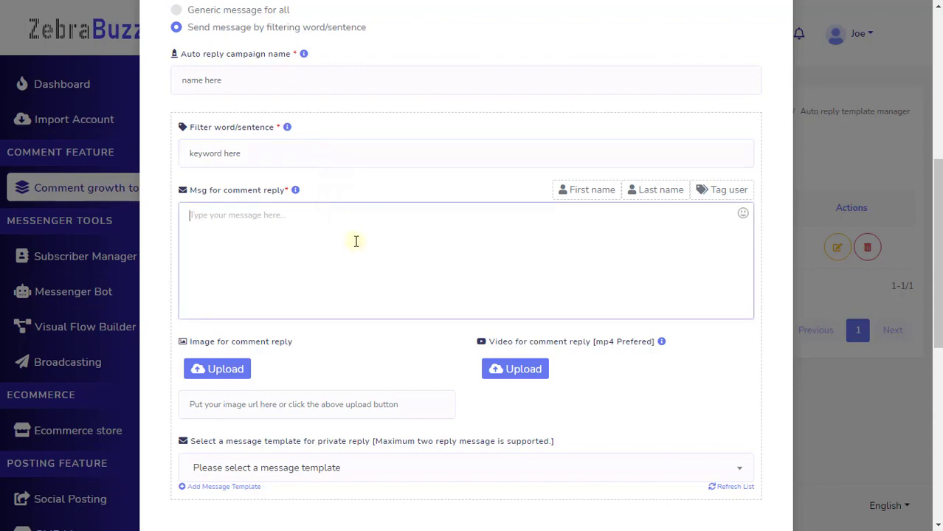
pyautogui.click(590, 190)
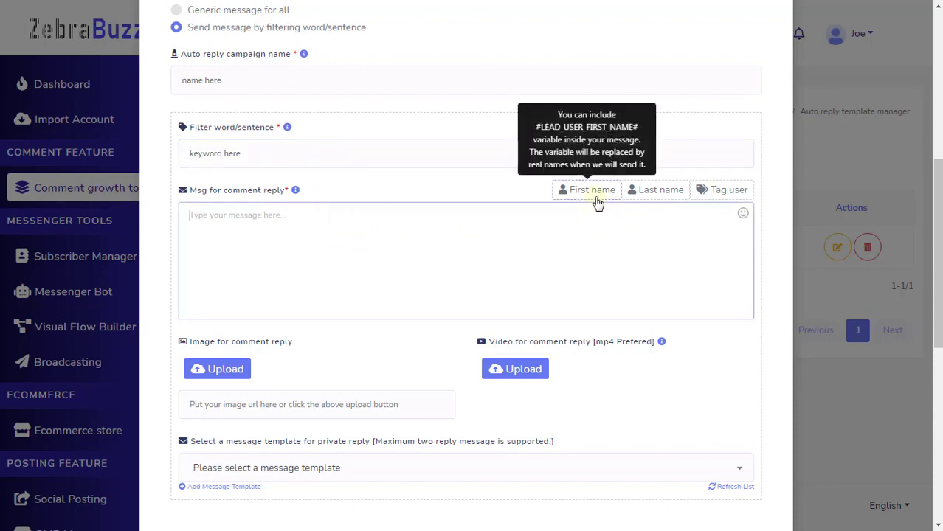
pyautogui.click(410, 219)
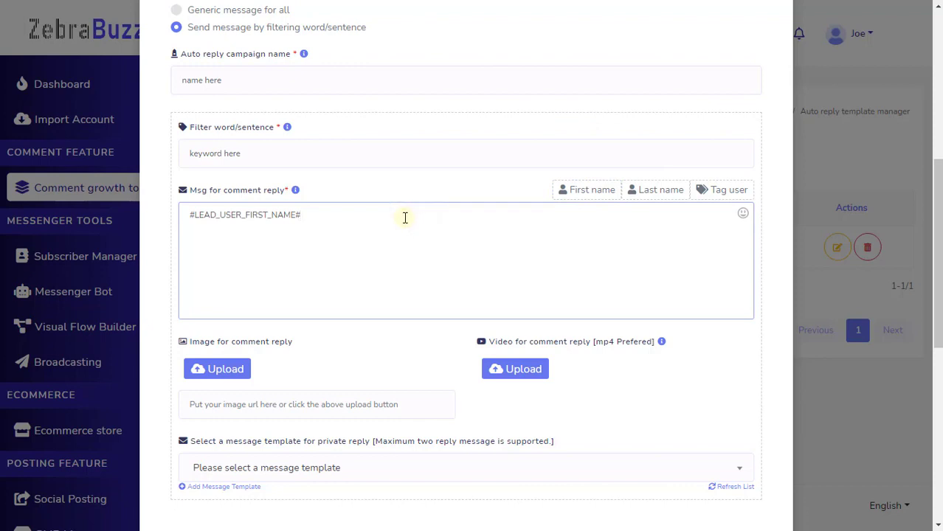
pyautogui.write('. reply he')
pyautogui.write('re')
pyautogui.click(325, 404)
pyautogui.scroll(-2, 356, 390)
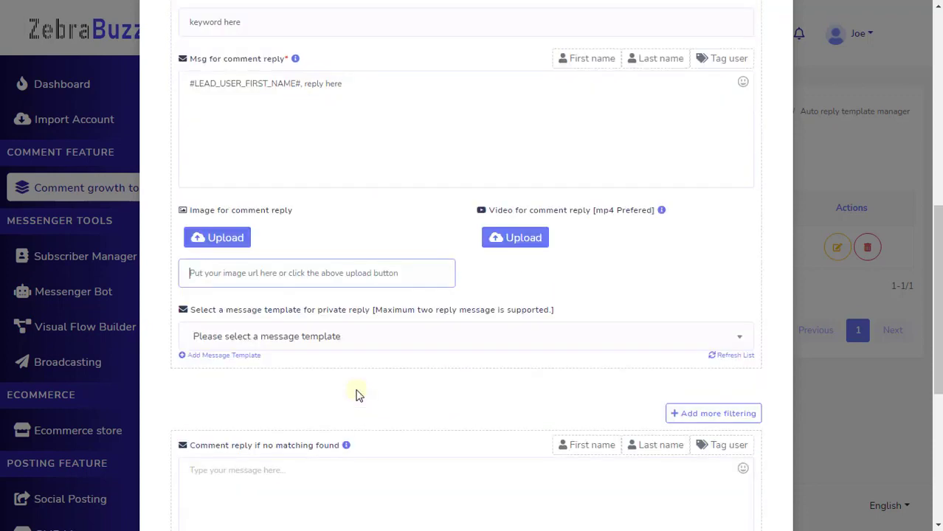
pyautogui.scroll(-2, 356, 394)
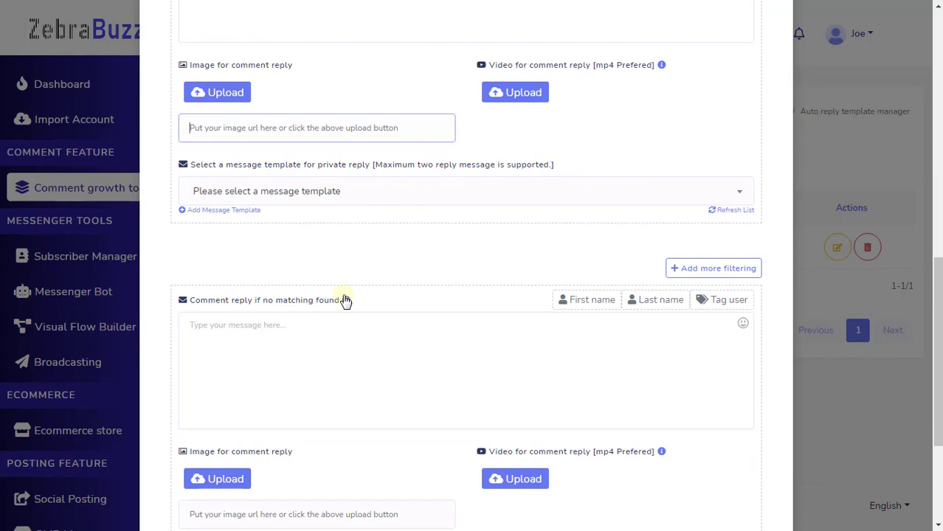
pyautogui.click(285, 198)
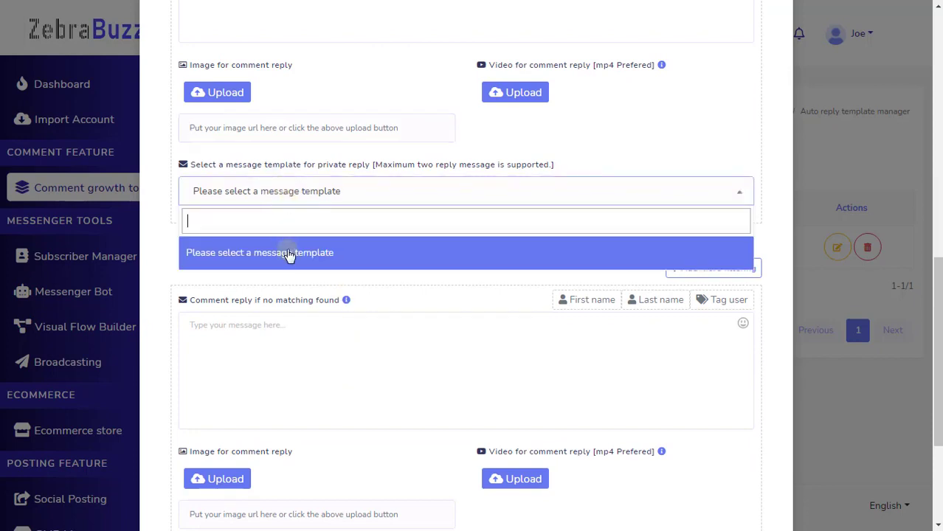
pyautogui.click(309, 264)
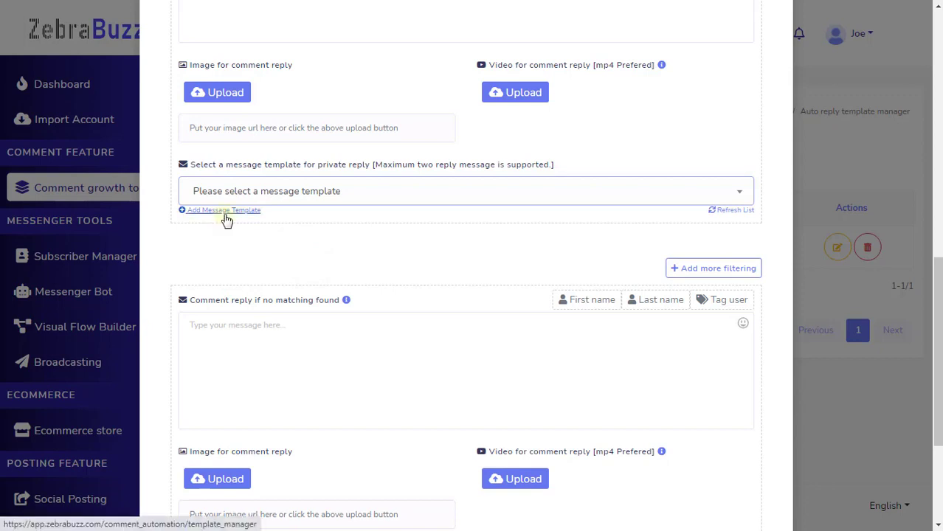
pyautogui.scroll(-1, 155, 251)
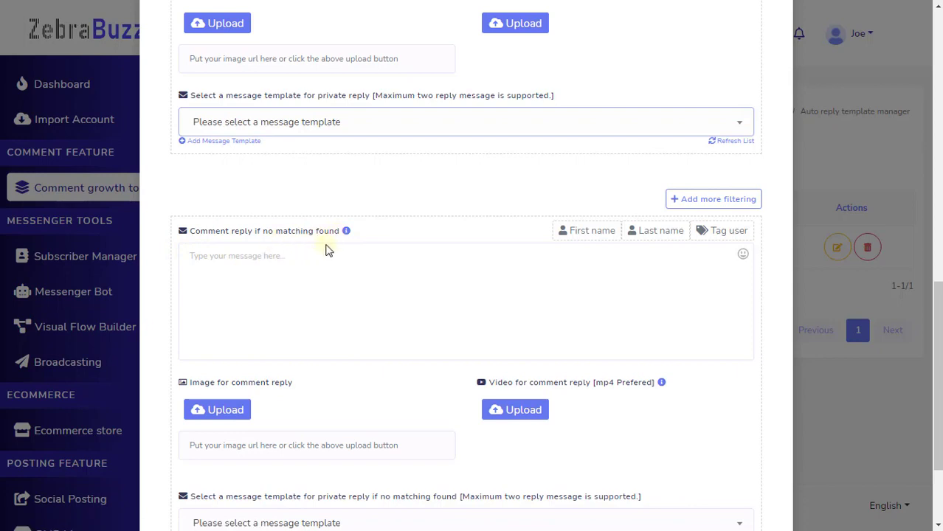
pyautogui.scroll(-3, 328, 251)
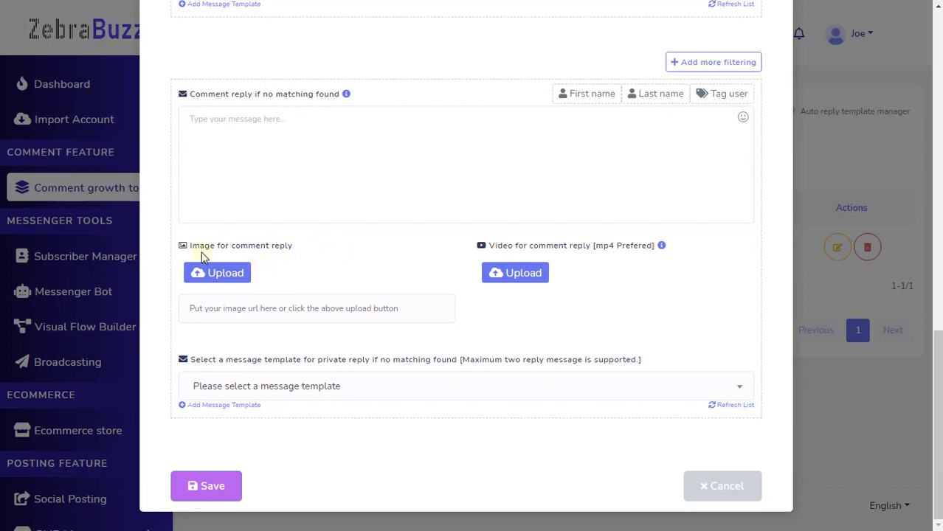
pyautogui.click(322, 310)
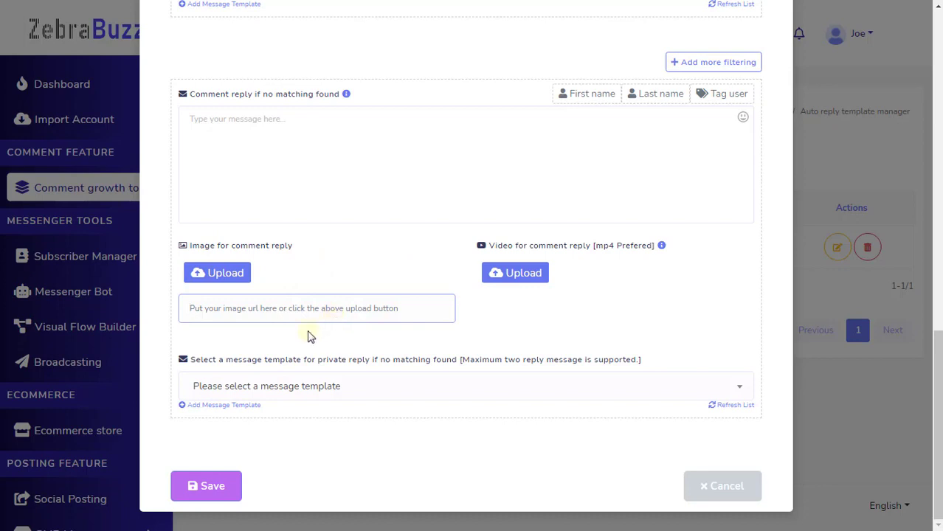
pyautogui.click(299, 387)
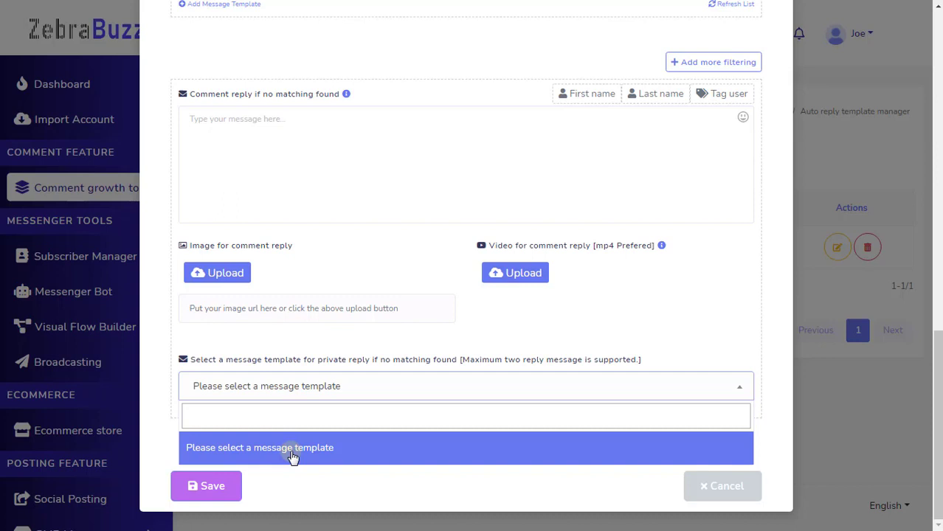
pyautogui.click(293, 457)
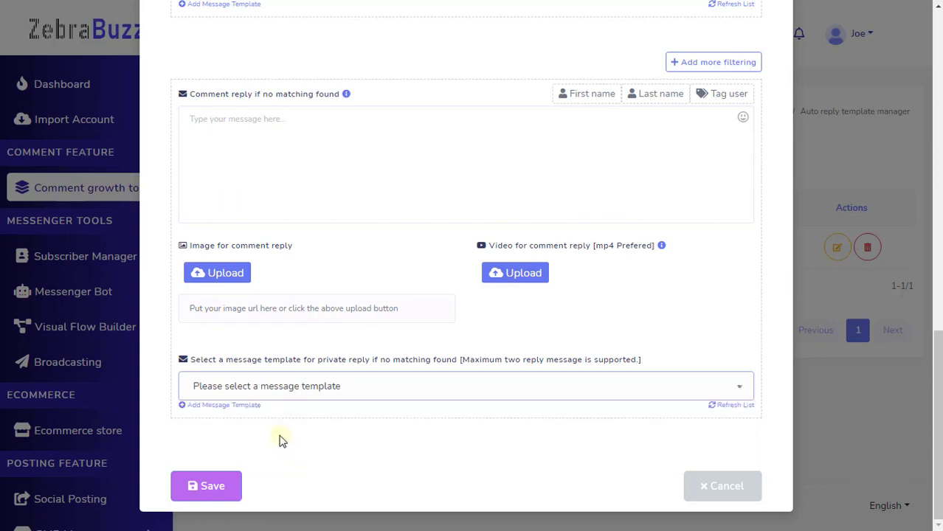
# - Save the auto-reply template and confirm, listing 'name here' for Demo Page
pyautogui.click(220, 496)
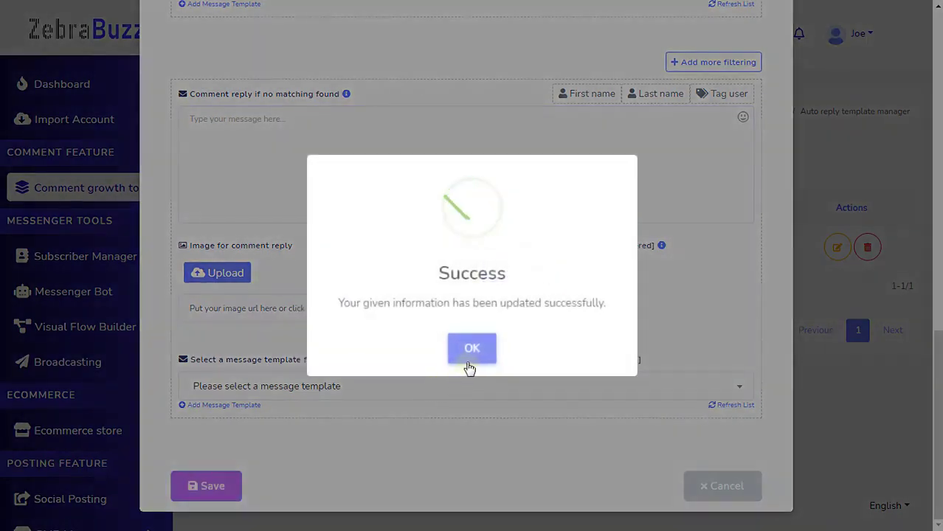
pyautogui.click(470, 361)
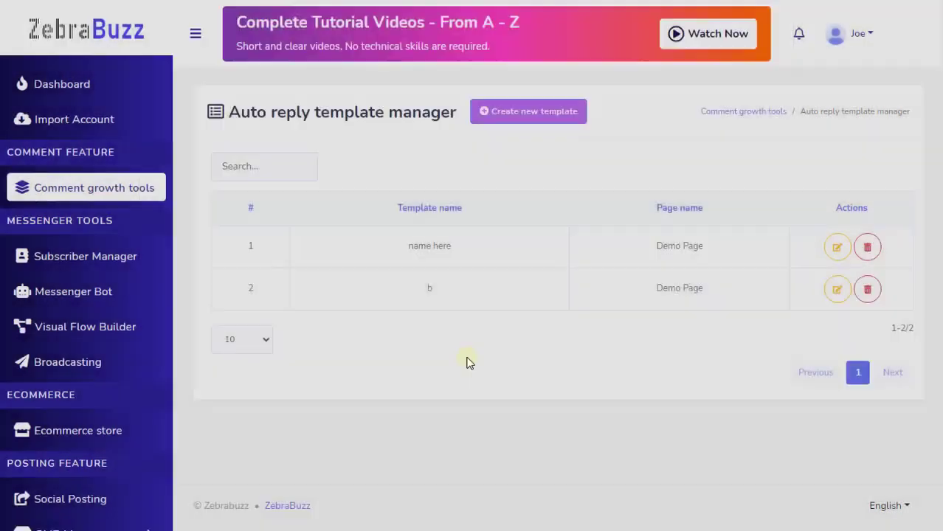